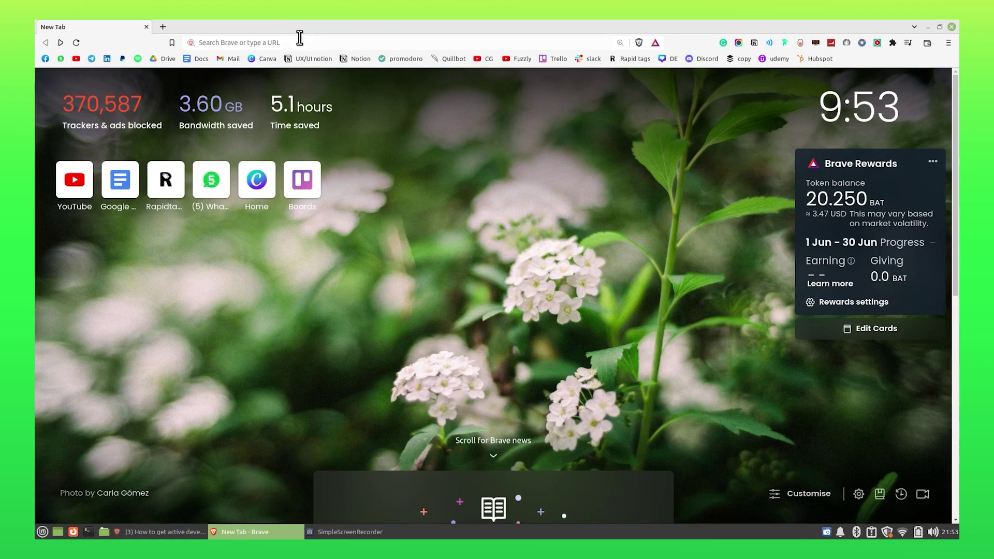
Load the saved Discord server channel link in Brave.
click(300, 36)
key(ctrl+v)
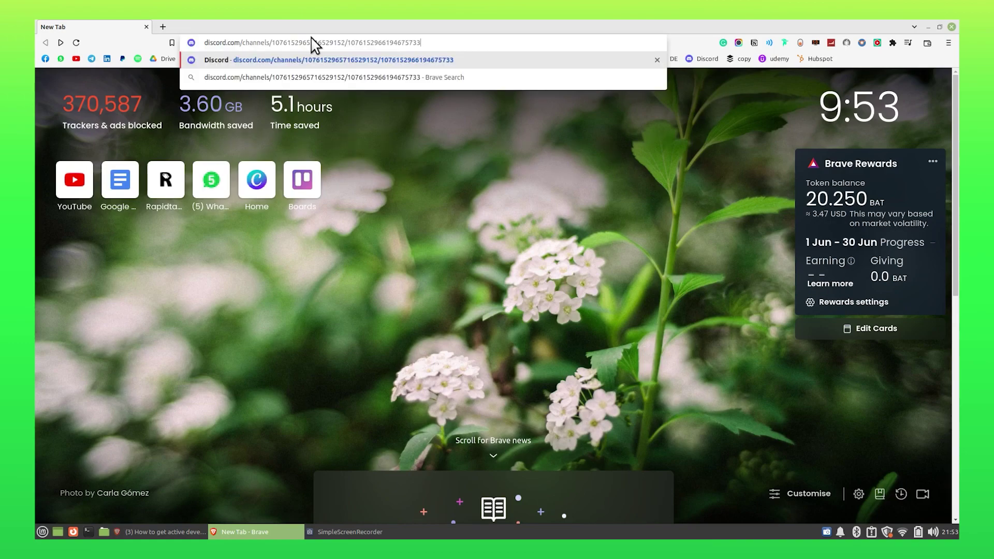
key(Return)
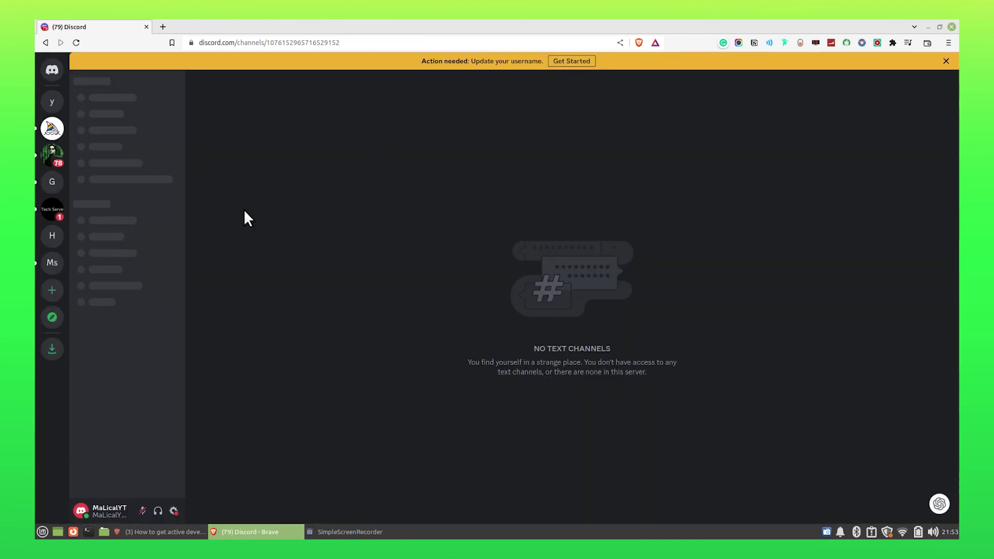
Create a new server from scratch, for me and my friends, named qwerty.
click(52, 292)
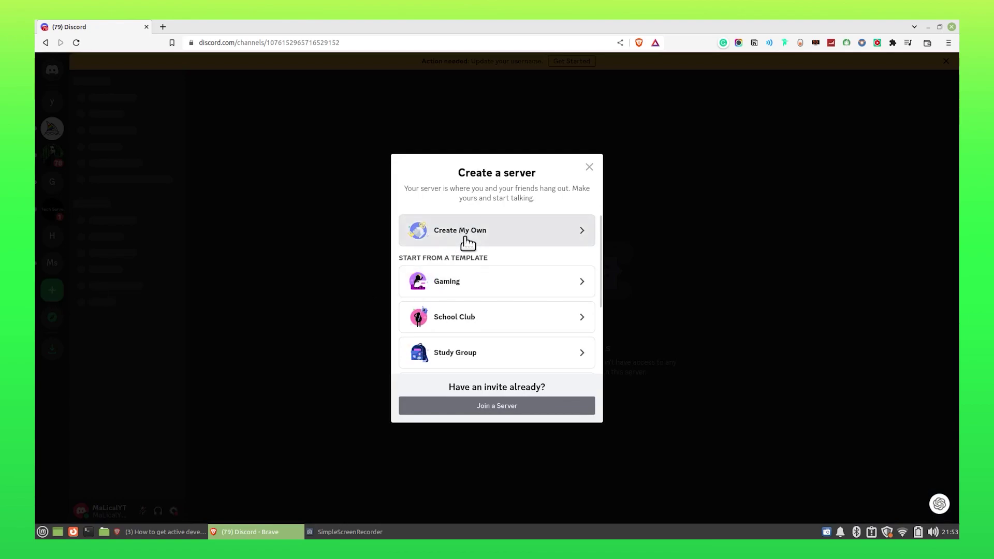
click(466, 242)
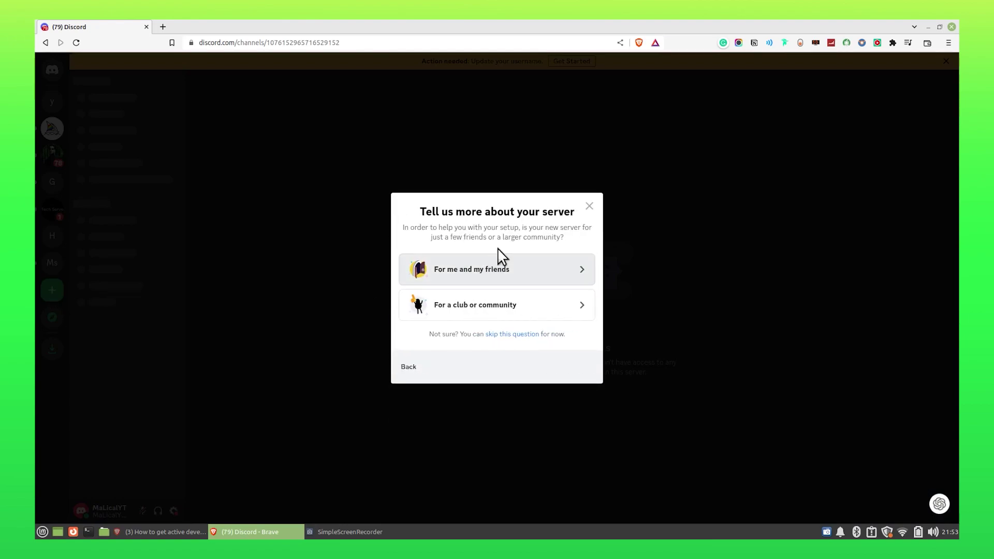
click(493, 274)
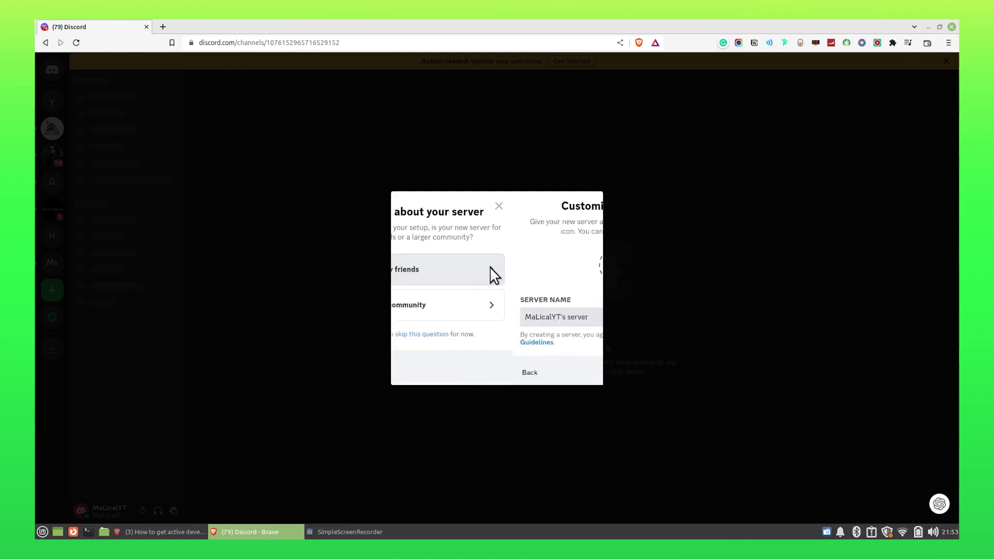
triple_click(478, 321)
key(BackSpace)
text(qwerty)
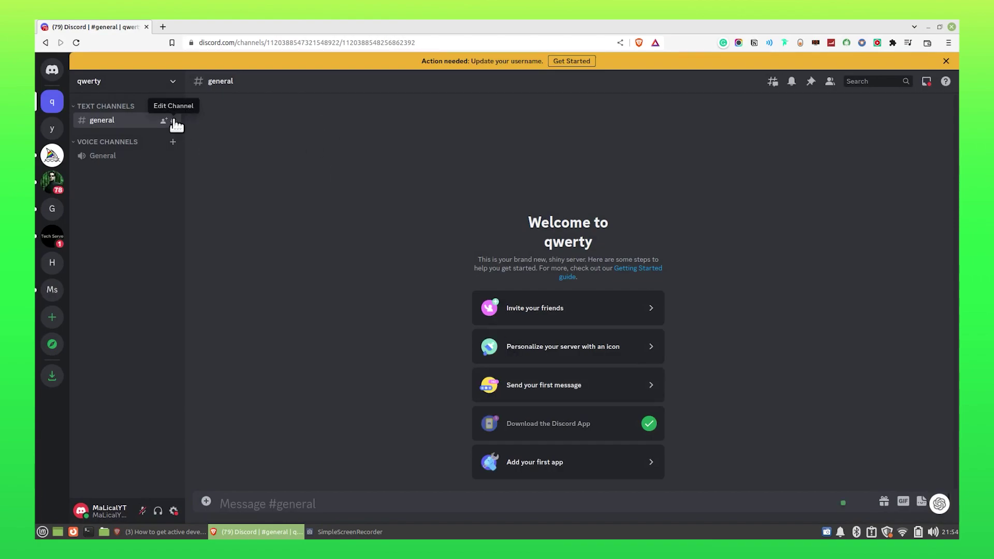
Open qwerty's Server Settings at the Enable Community page.
click(169, 82)
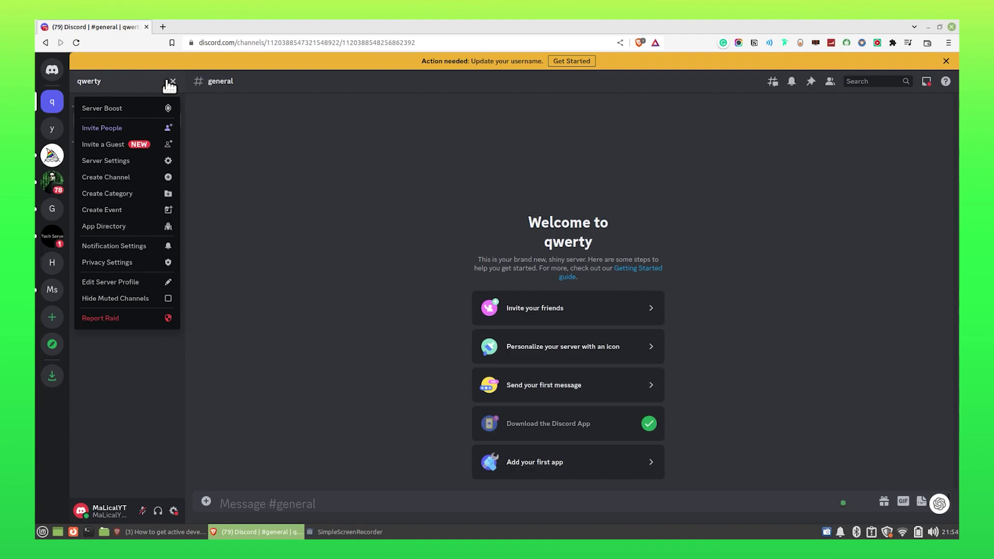
click(146, 164)
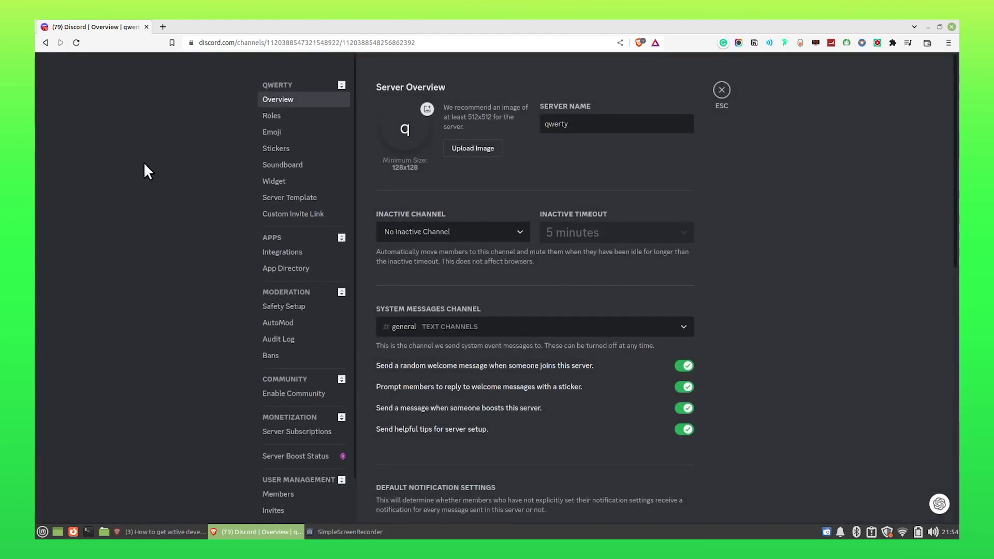
scroll(302, 232, down, 2)
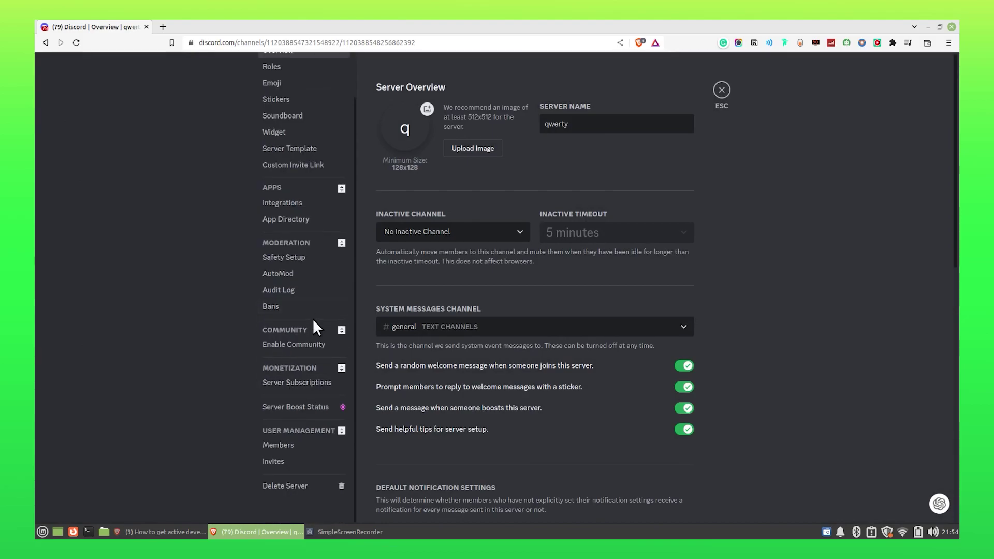
click(315, 344)
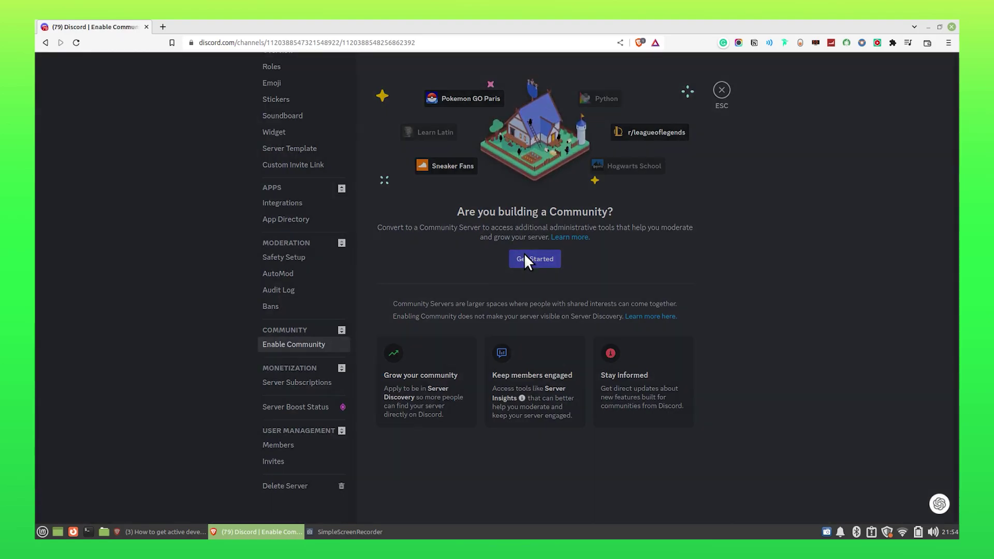
Start Community setup, requiring verified email and scanning media from all members.
click(526, 258)
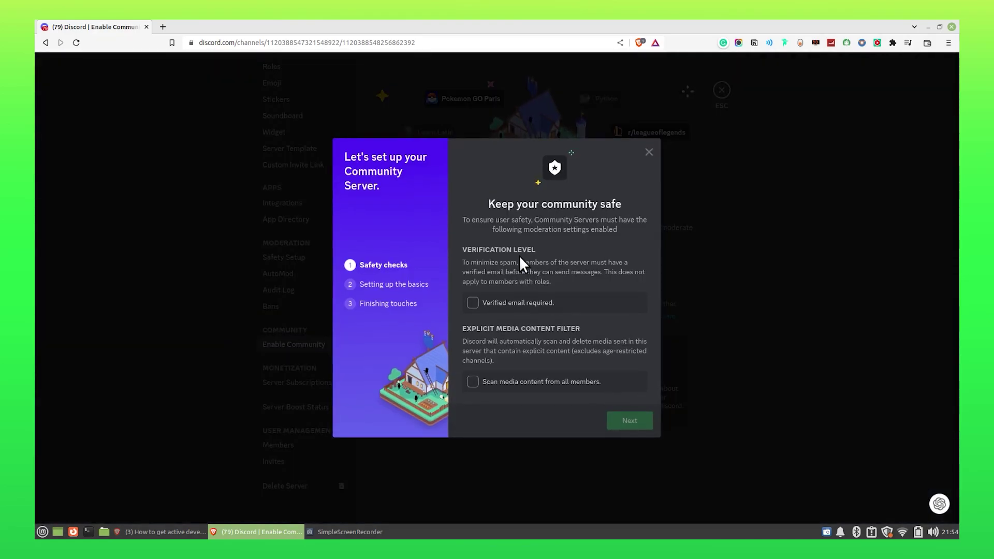
click(472, 302)
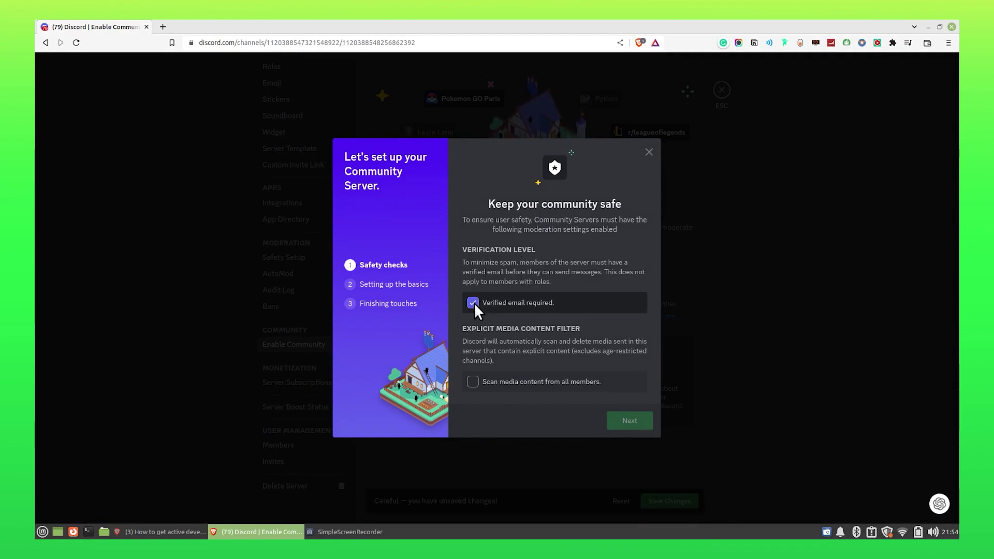
click(479, 378)
click(477, 379)
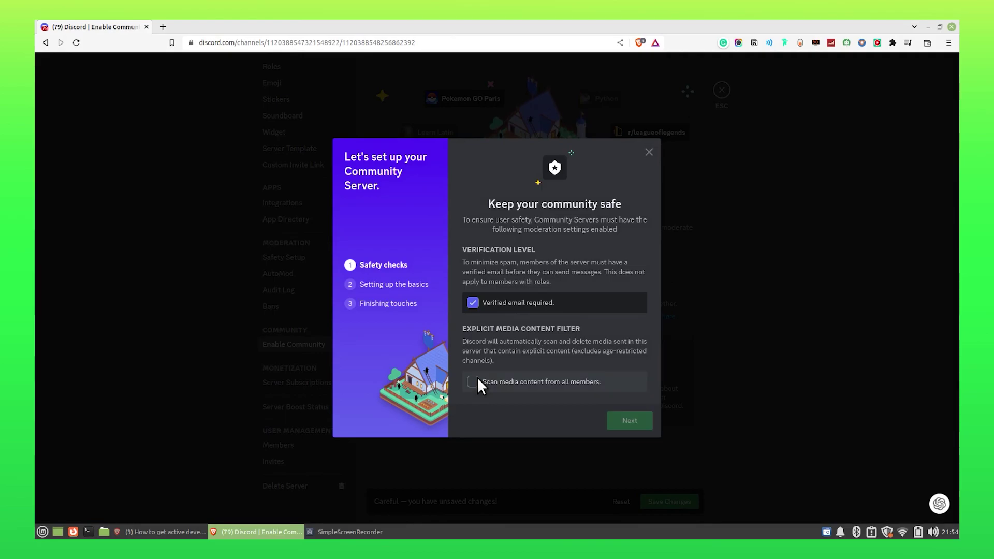
click(477, 380)
Accept the Community guidelines and finish converting qwerty.
click(638, 424)
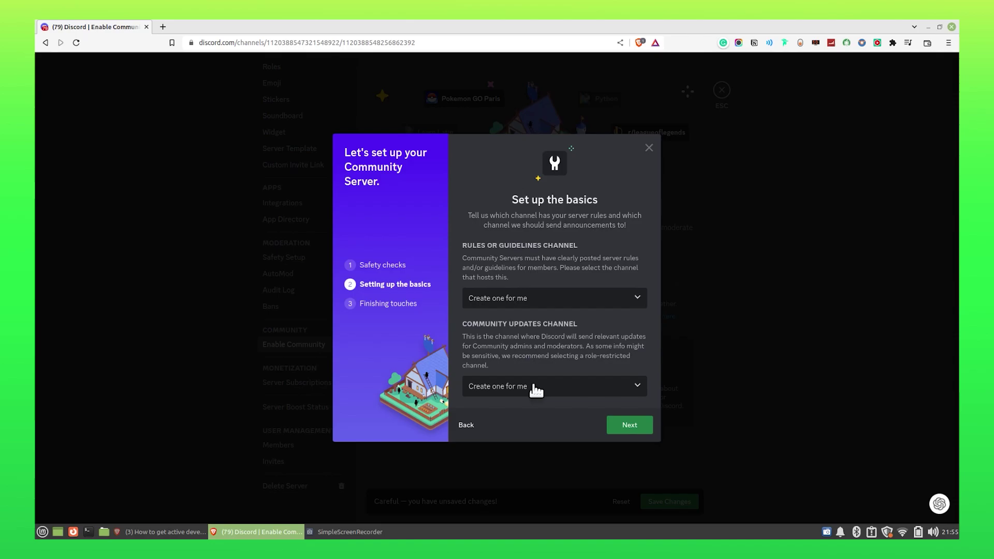
click(642, 430)
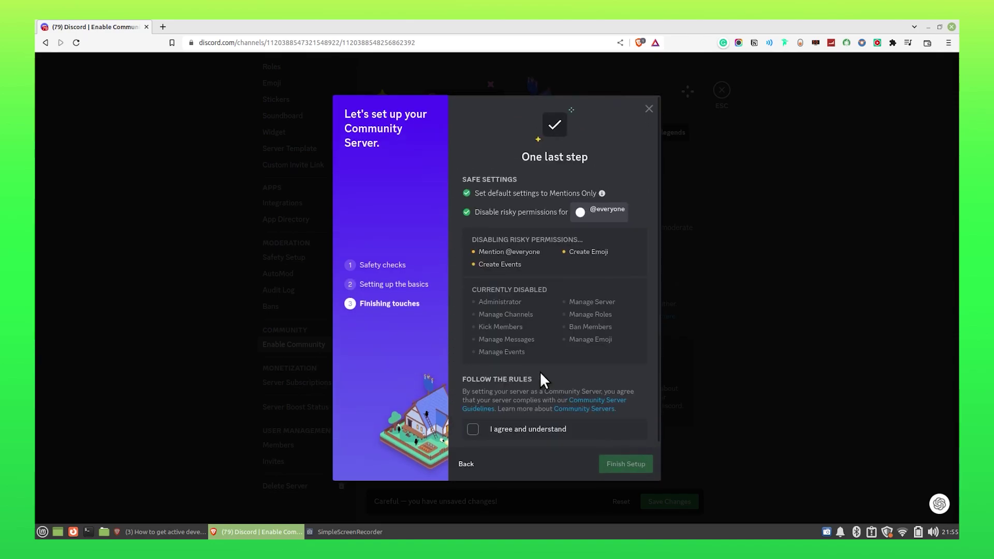
click(473, 424)
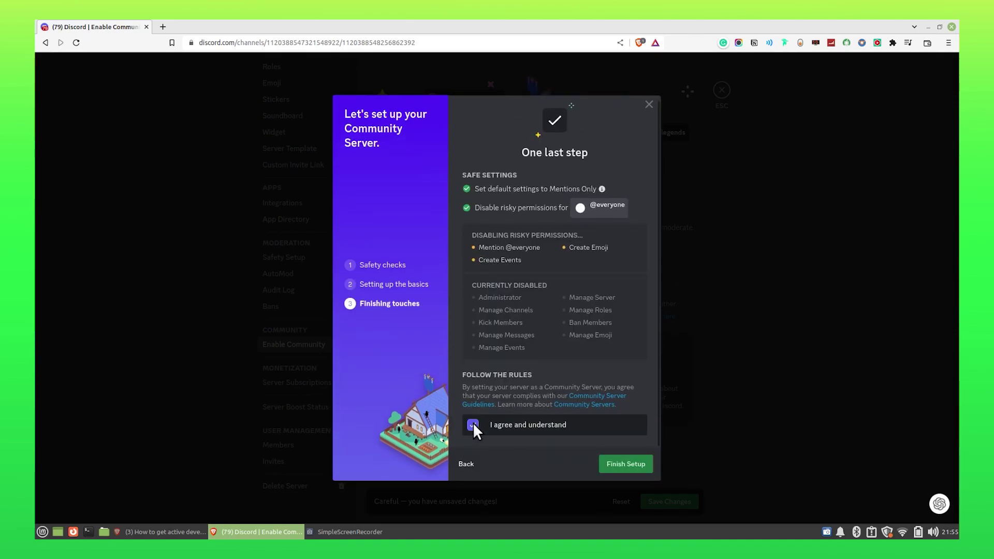
click(625, 466)
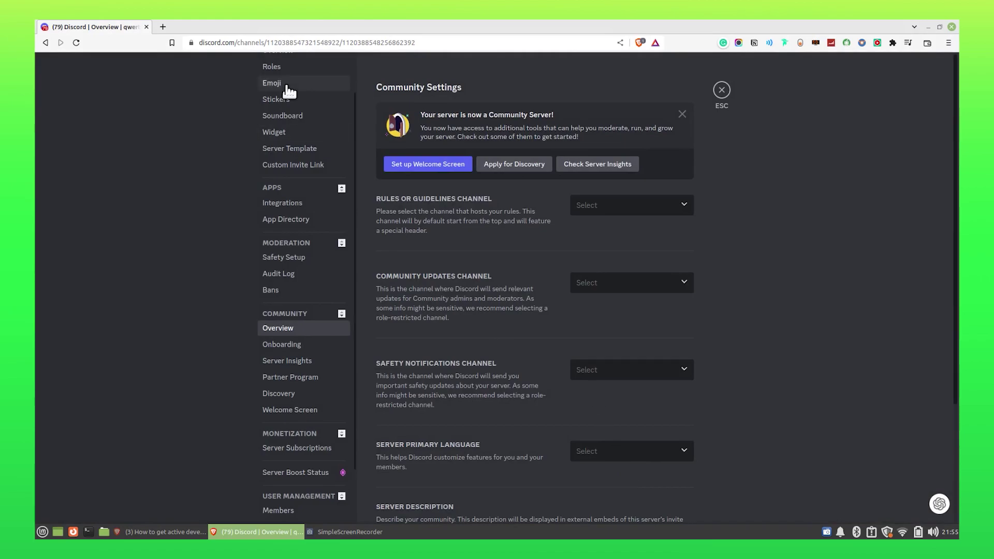
Search 'discord developer portal' in a new tab and open the portal.
click(162, 27)
text(discord developer porta)
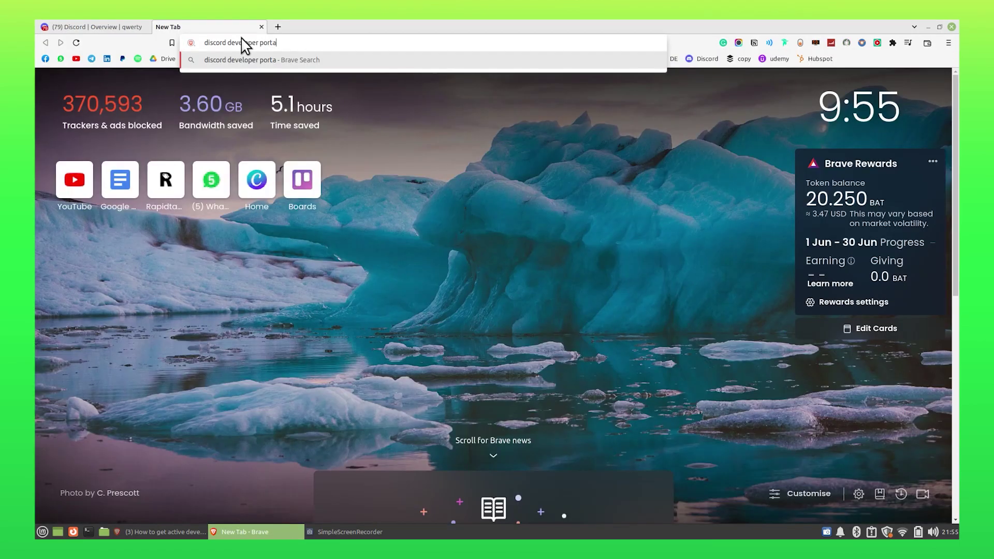
text(l)
key(Return)
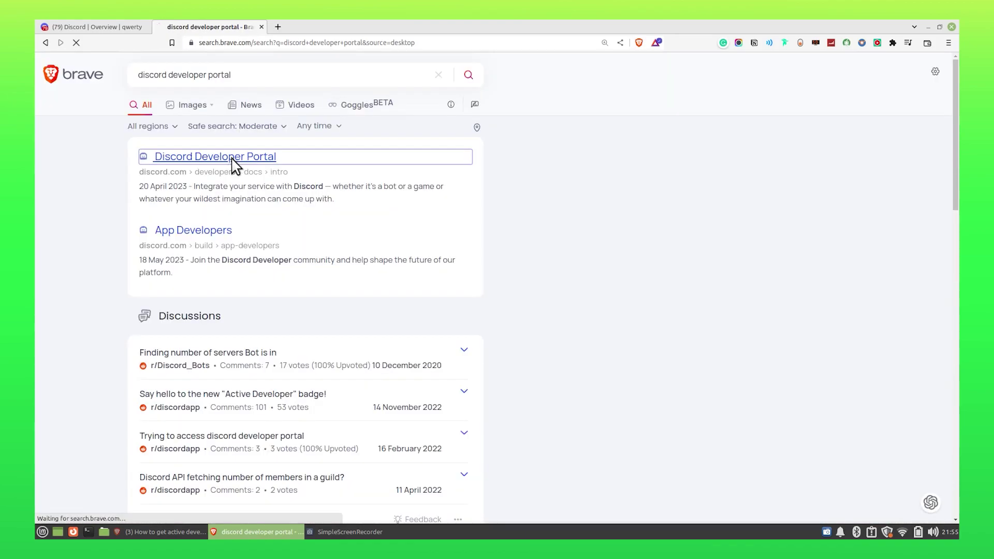
click(233, 160)
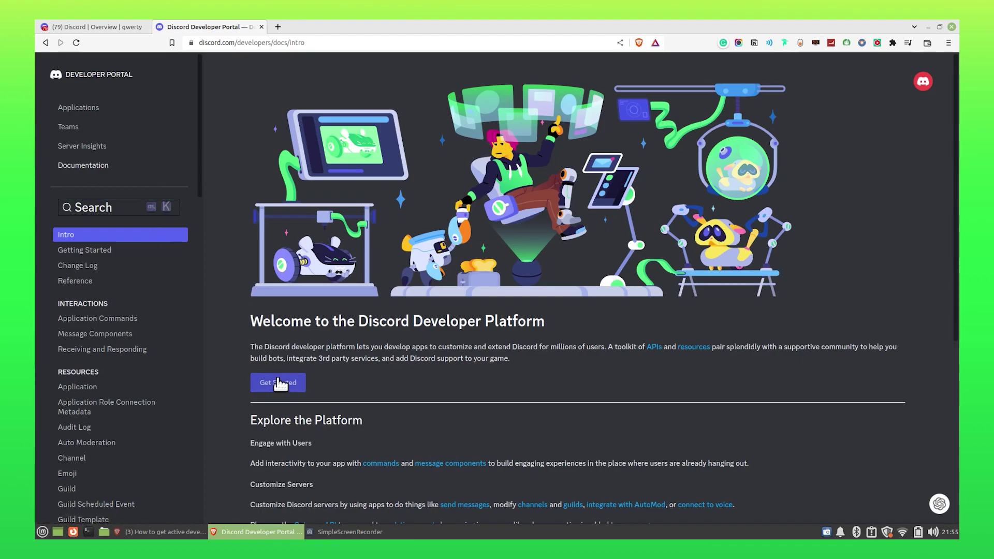
Go to the Applications list in the Developer Portal.
scroll(95, 194, down, 4)
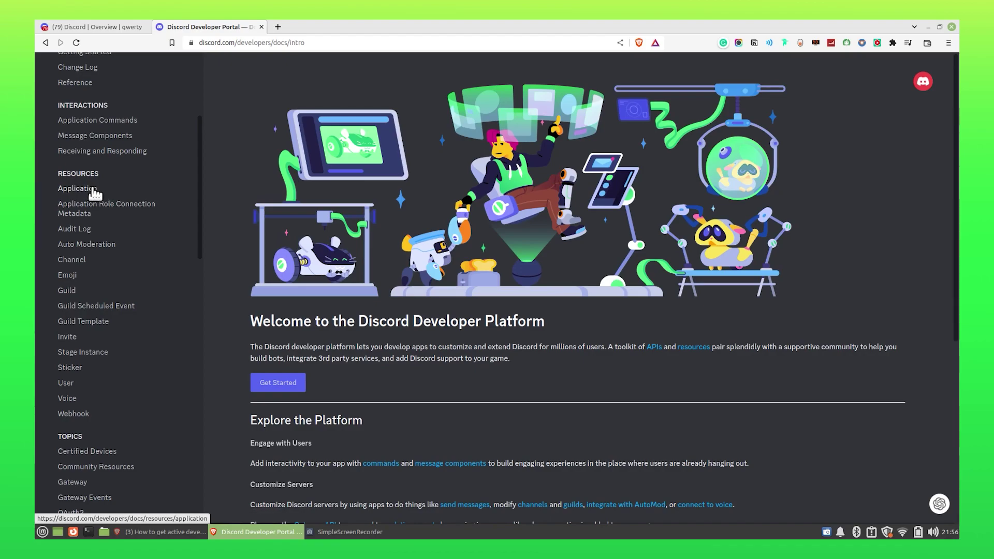
click(95, 195)
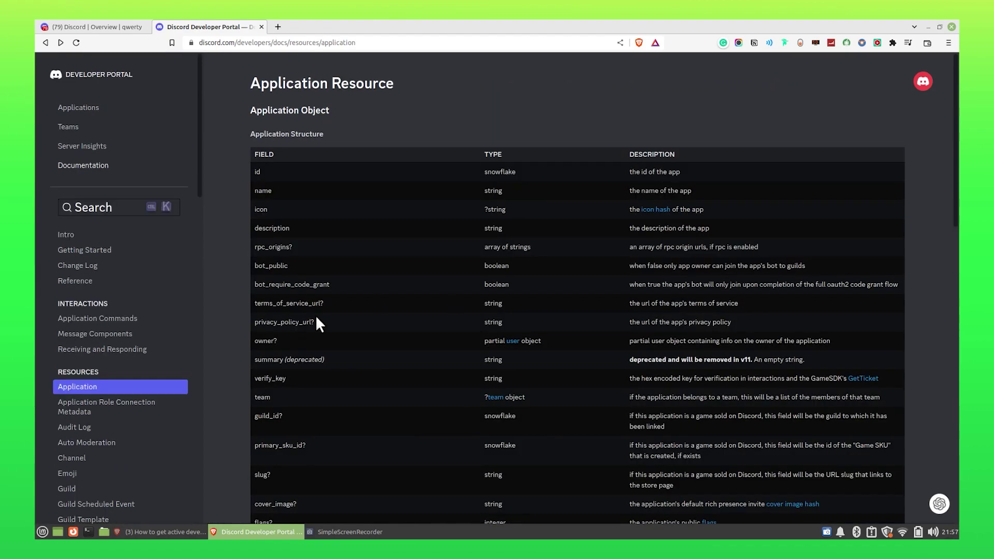
click(123, 108)
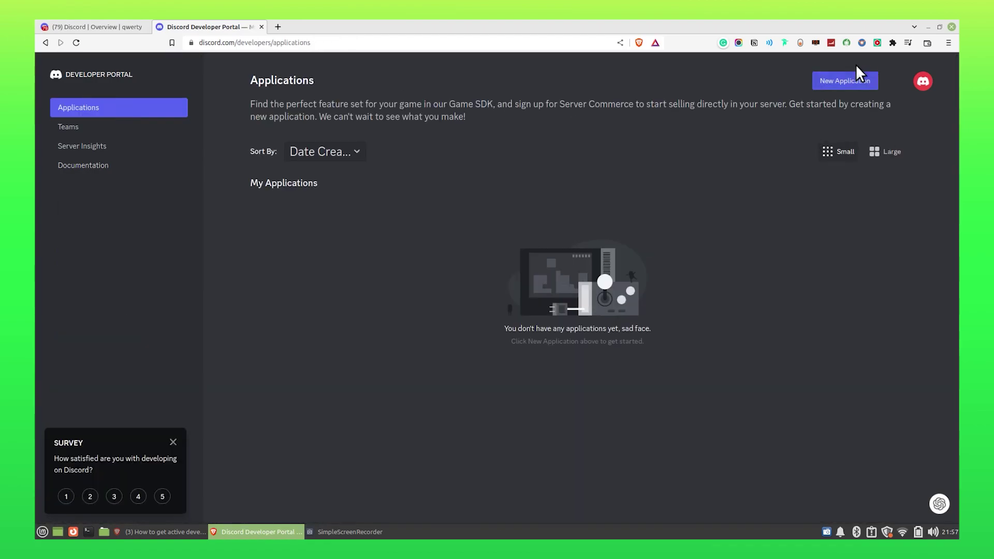
Create a new application named jay, agreeing to the developer terms.
click(846, 82)
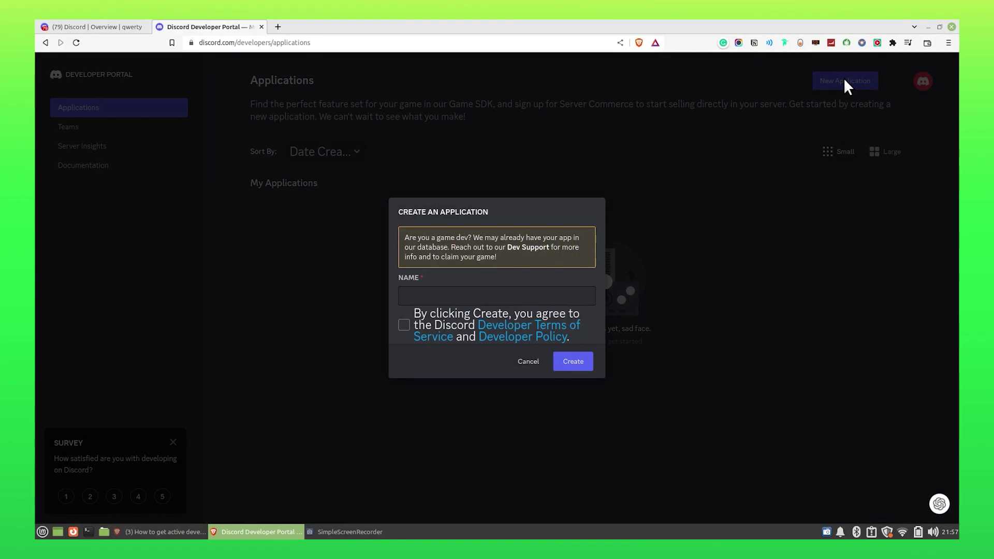
click(455, 293)
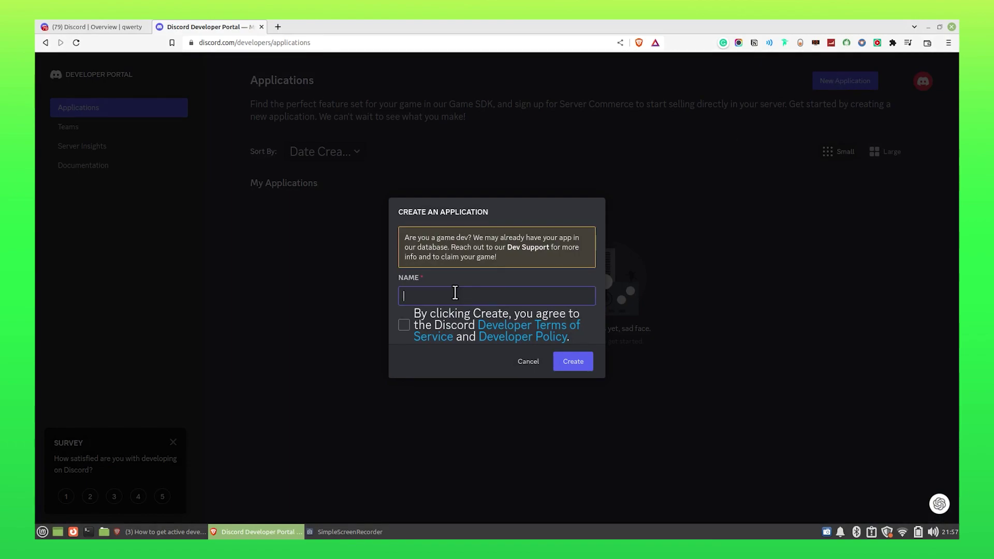
text(jay)
click(404, 325)
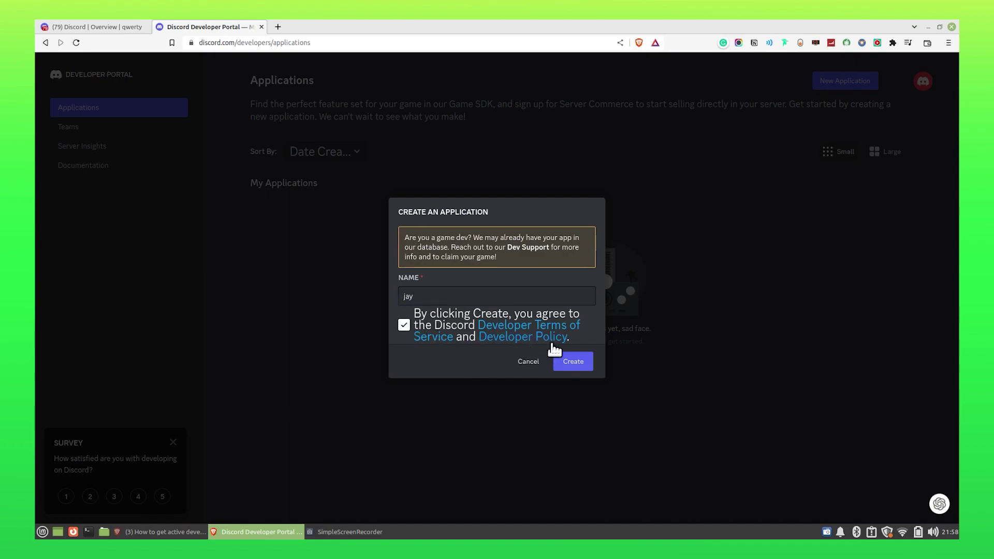
click(567, 367)
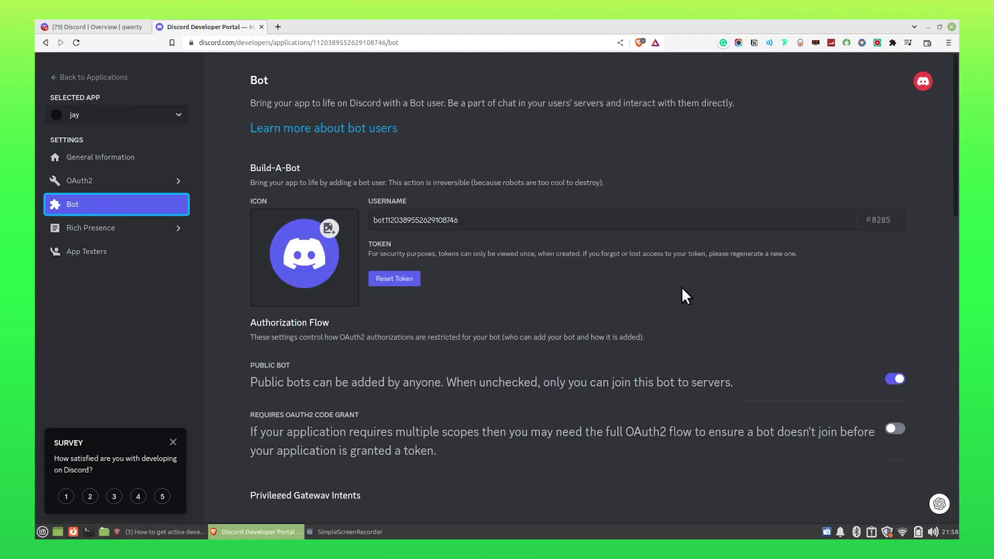
Enable Requires OAuth2 Code Grant, Presence Intent and Server Members Intent, then save.
scroll(812, 293, down, 5)
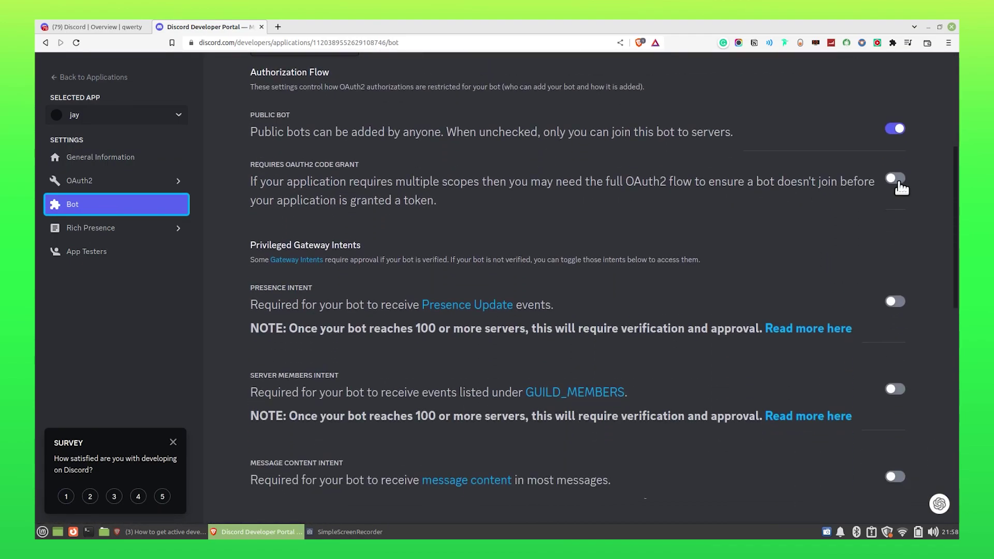
click(902, 182)
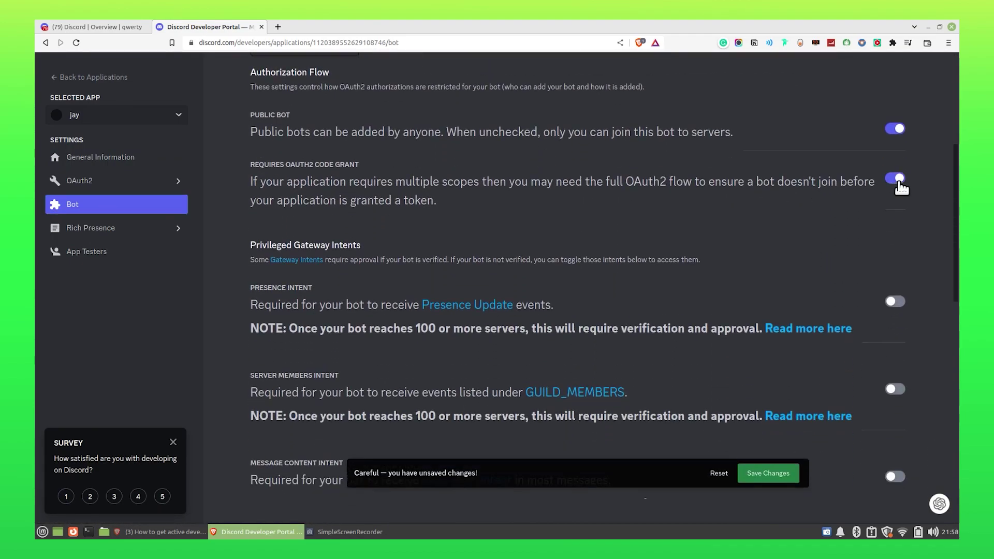
click(902, 301)
click(894, 391)
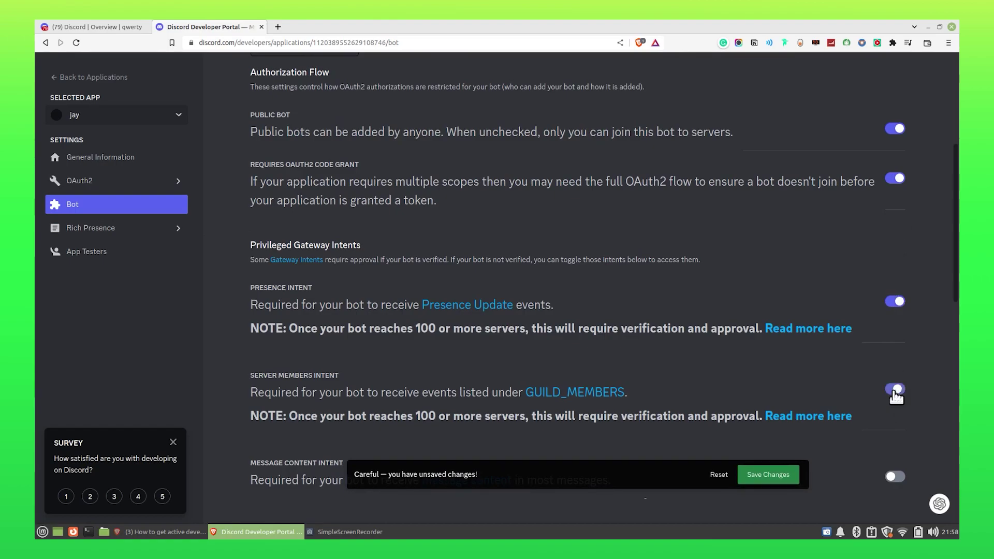
click(786, 474)
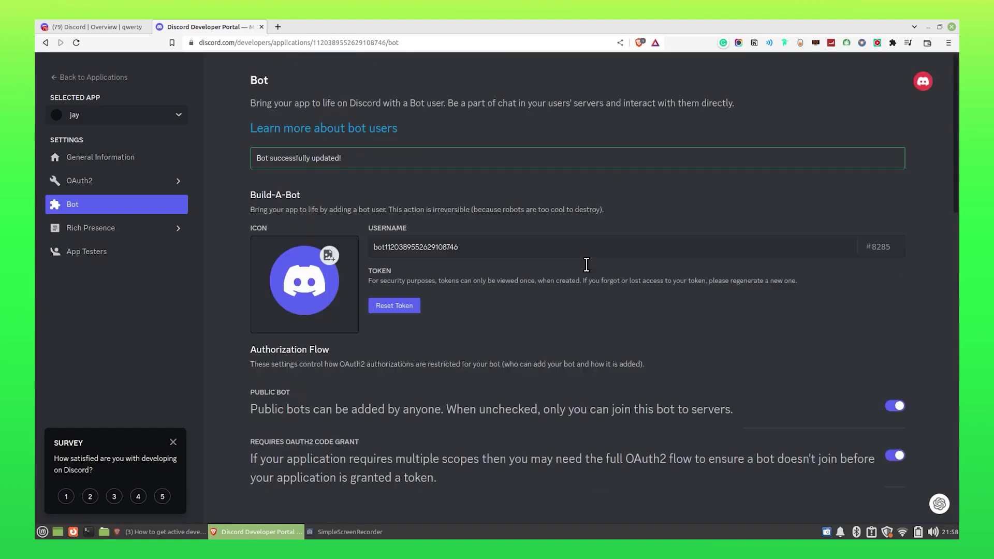
Reset the jay bot's token and copy the new one.
click(403, 306)
click(573, 327)
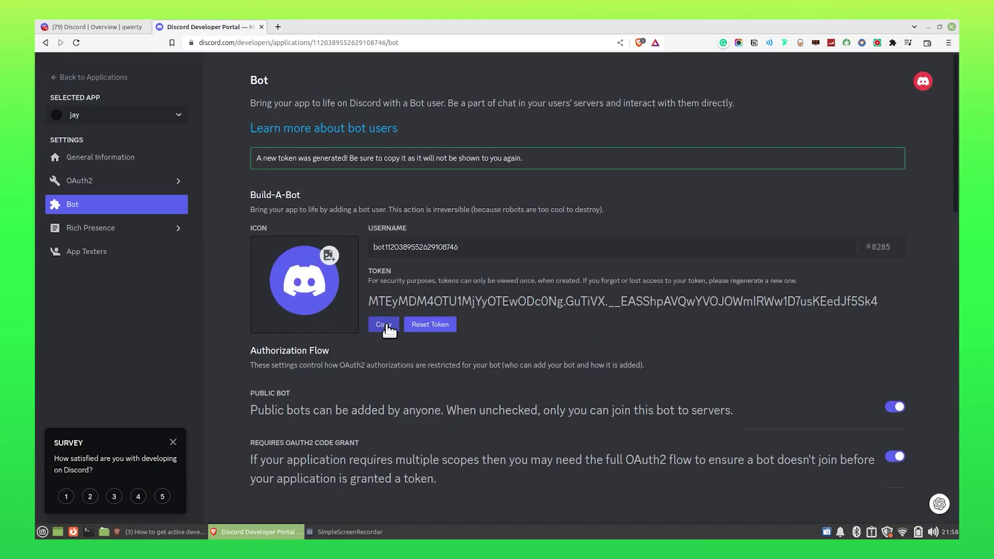
click(385, 326)
Search 'botghost', open the site, start creating a bot and authorize it with Discord.
click(279, 28)
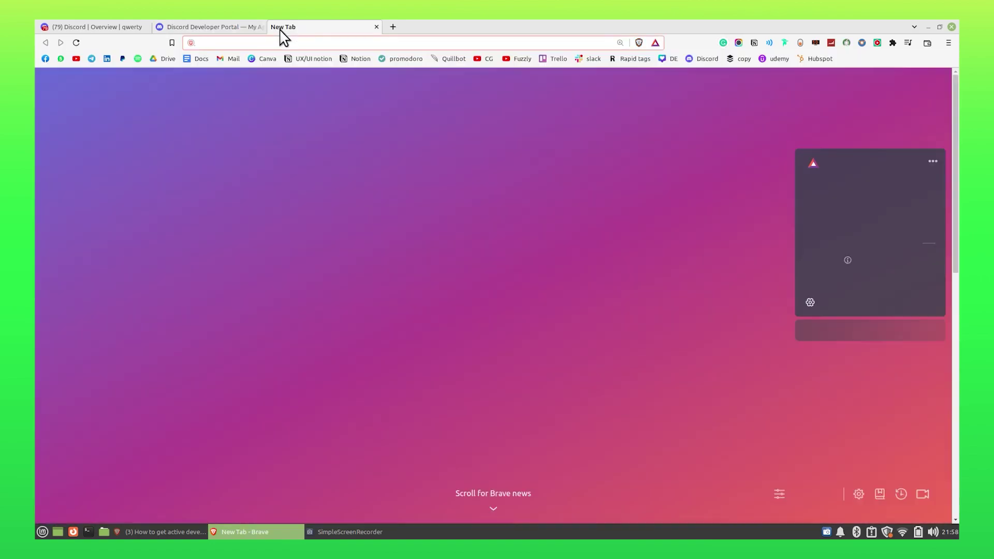
text(b)
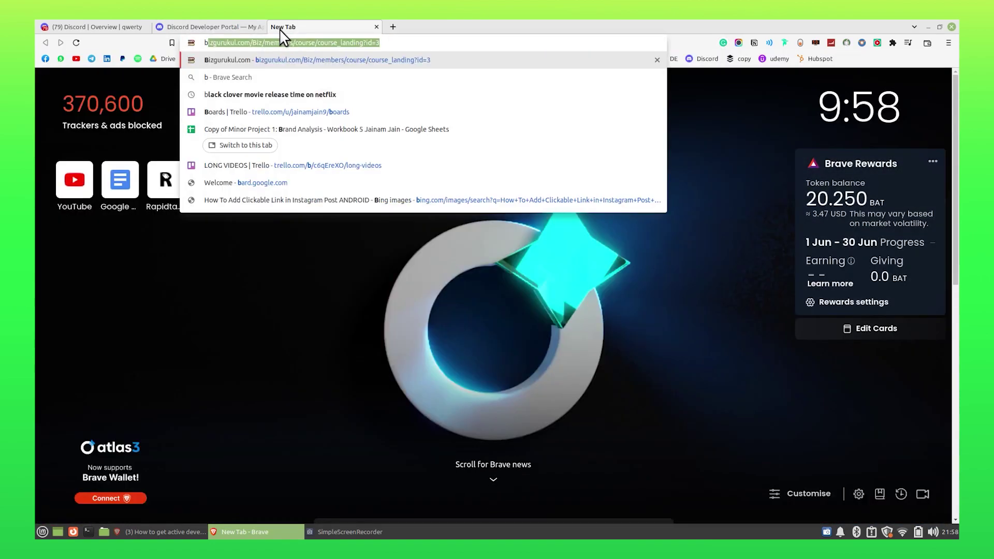
text(otghost)
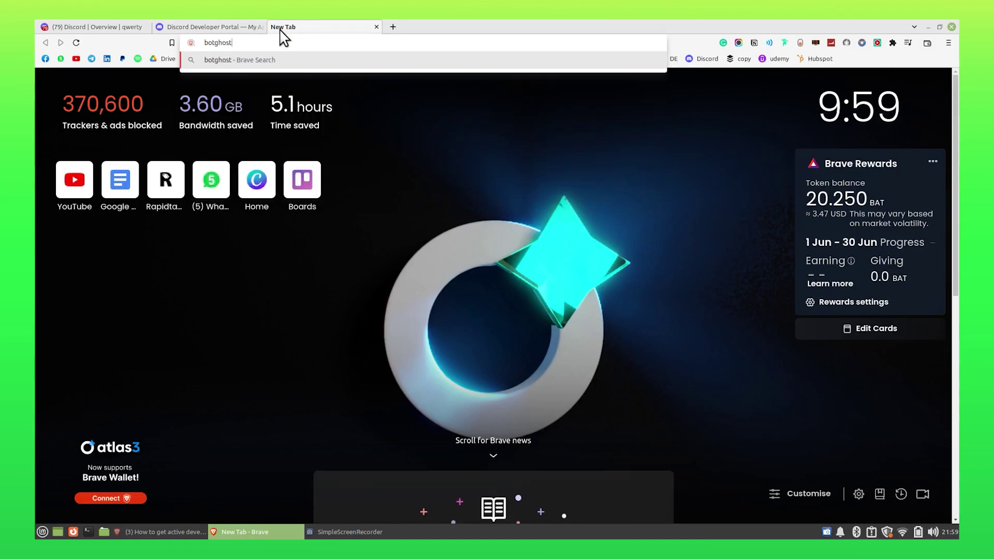
key(Return)
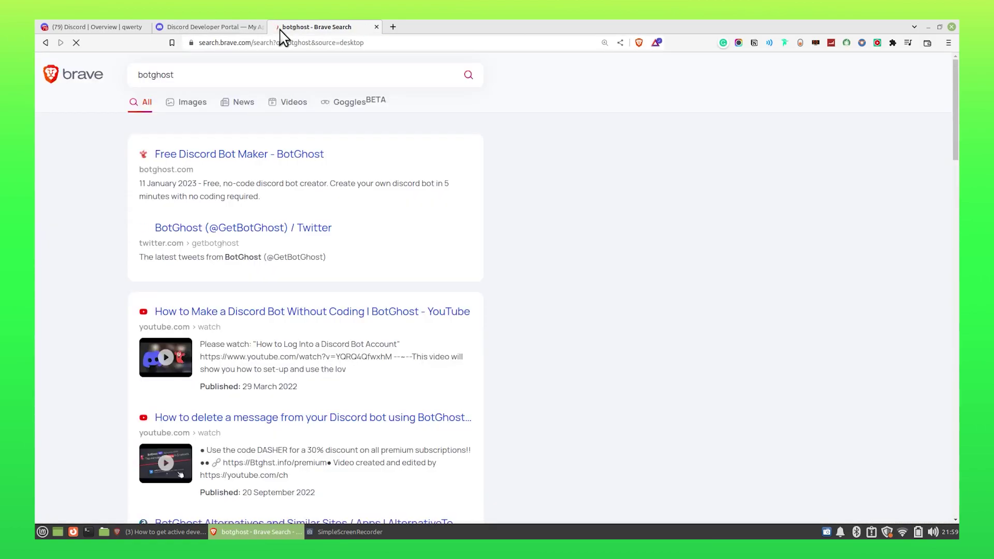
click(283, 160)
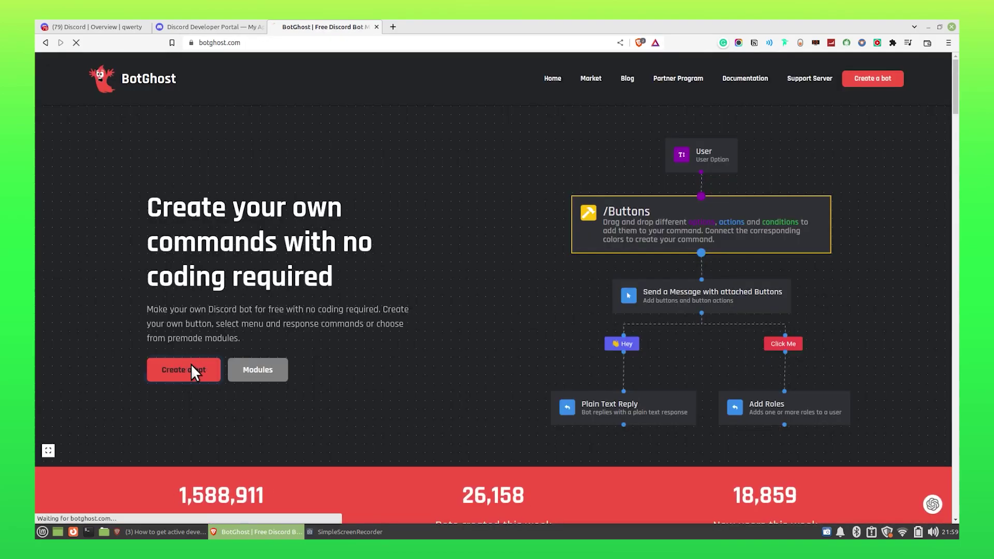
click(190, 364)
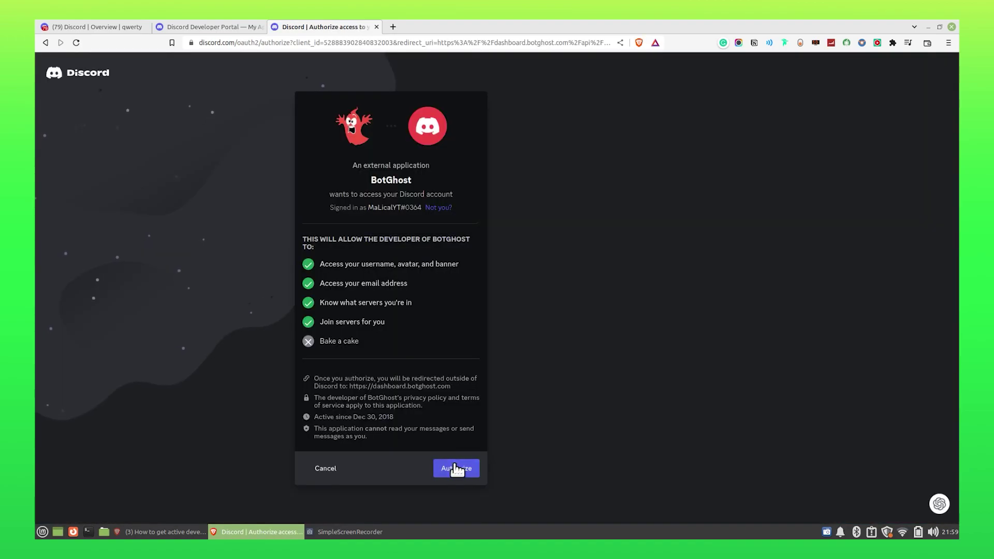
click(450, 471)
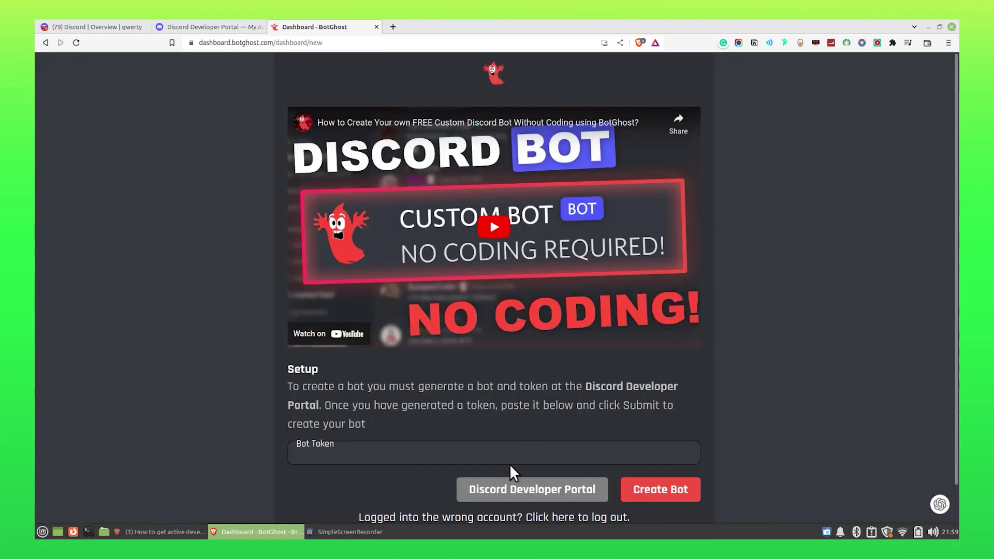
Paste the copied token into BotGhost's Bot Token field and create the bot.
click(513, 458)
key(ctrl+v)
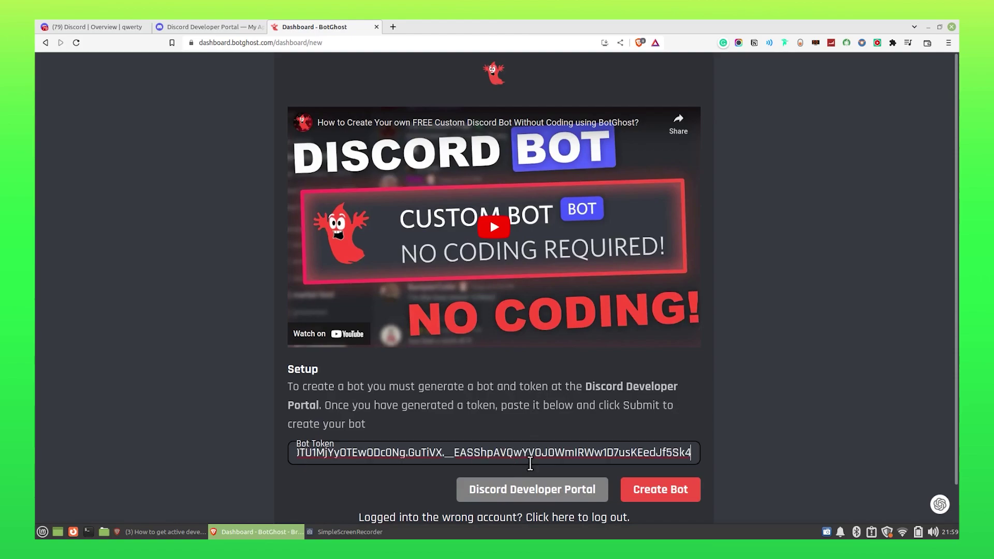
click(667, 493)
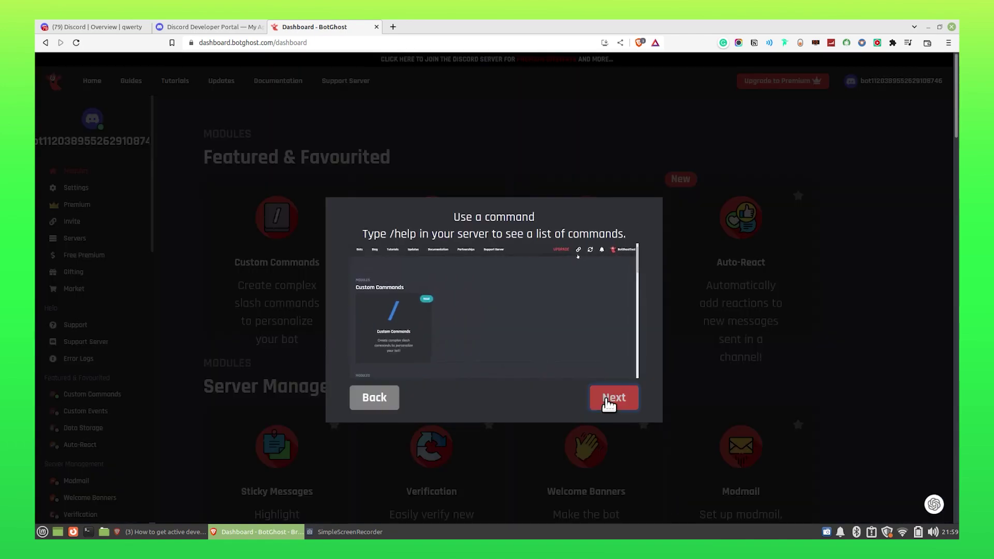
Finish the dashboard walkthrough, dismiss the popup and open the Active Developer Badge module.
click(611, 405)
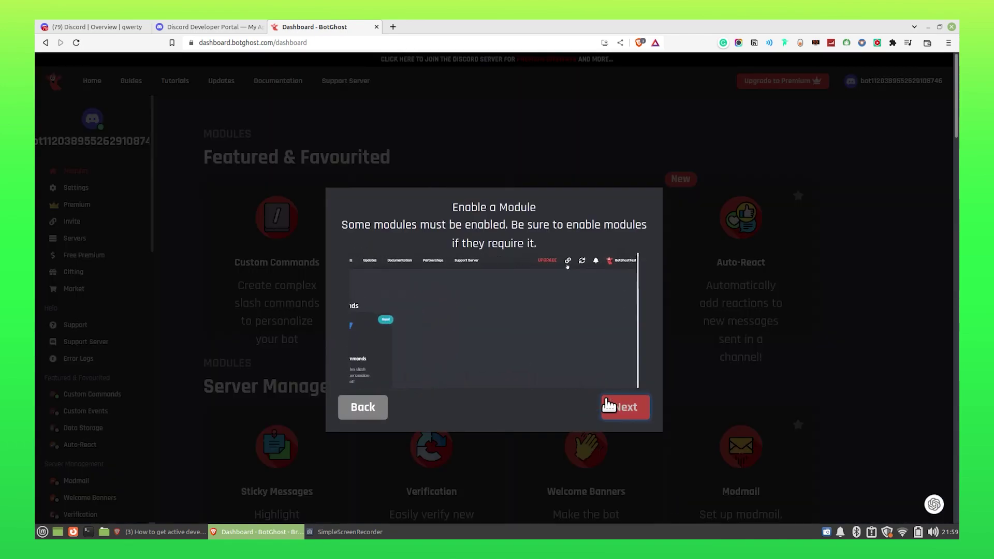
click(608, 405)
click(611, 406)
click(616, 408)
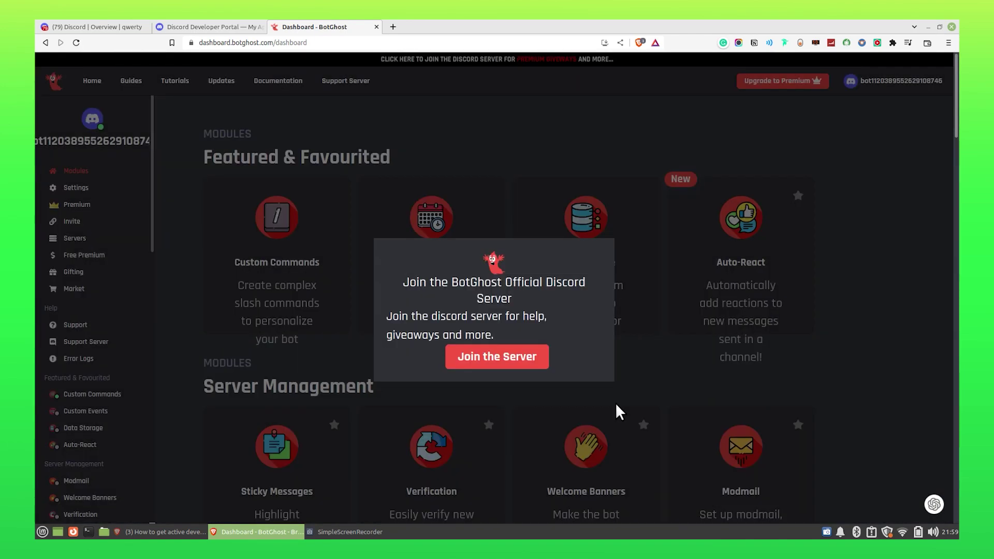
click(642, 256)
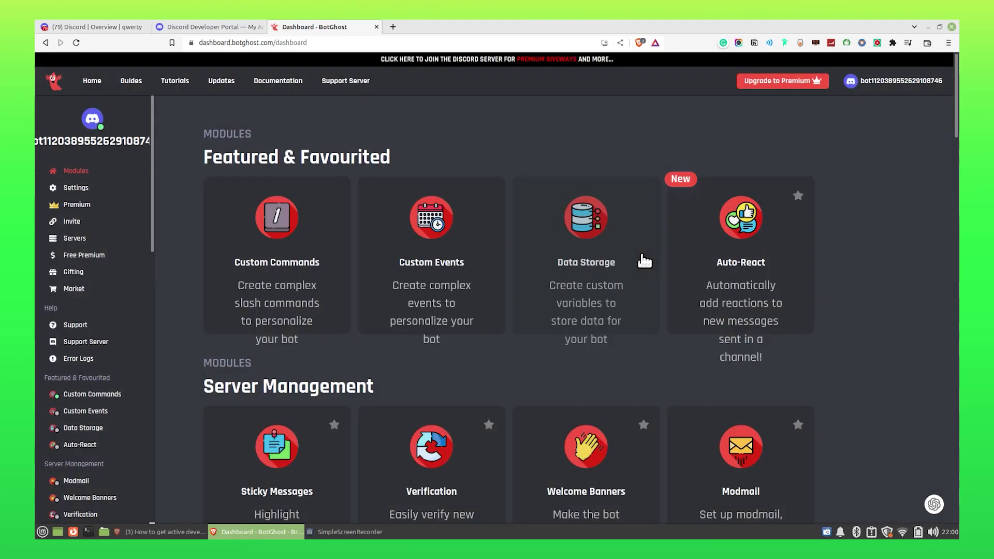
scroll(449, 340, down, 6)
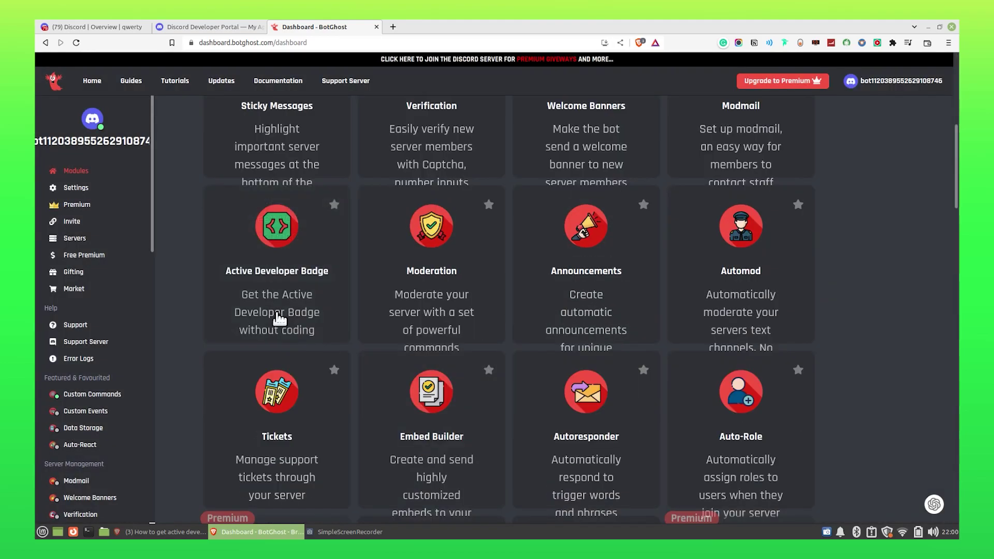
click(253, 213)
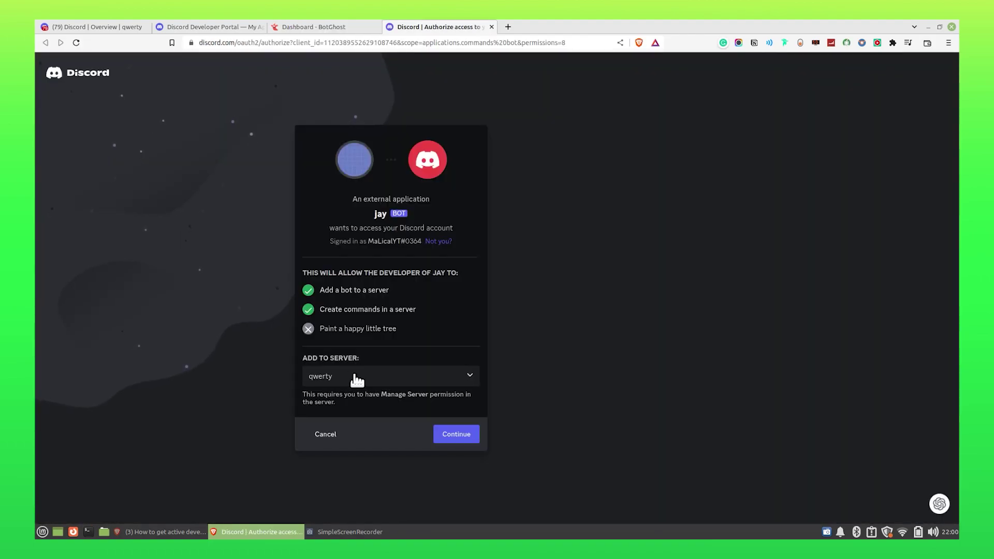
Authorize the jay bot on the qwerty server with Administrator permission and pass the hCaptcha check.
click(355, 376)
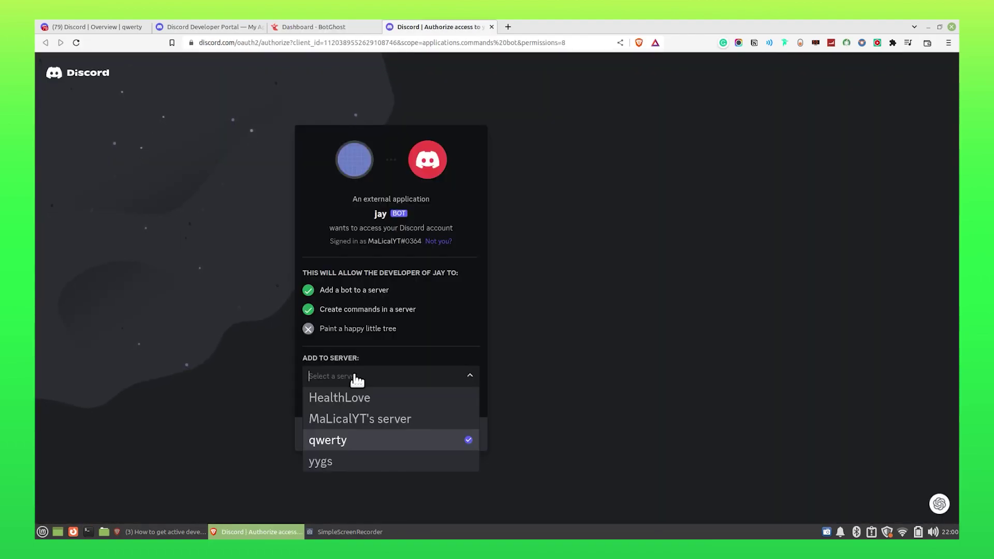
click(356, 441)
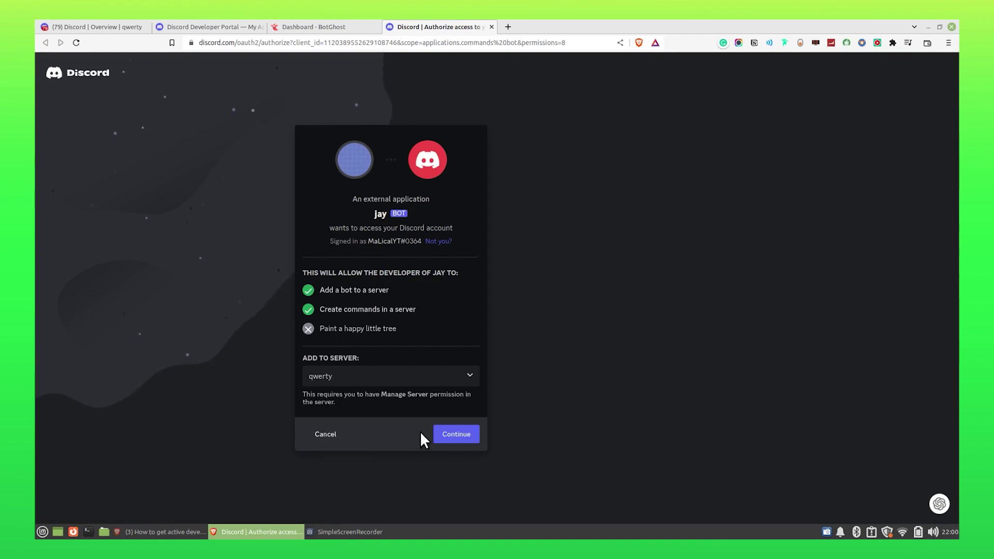
click(471, 439)
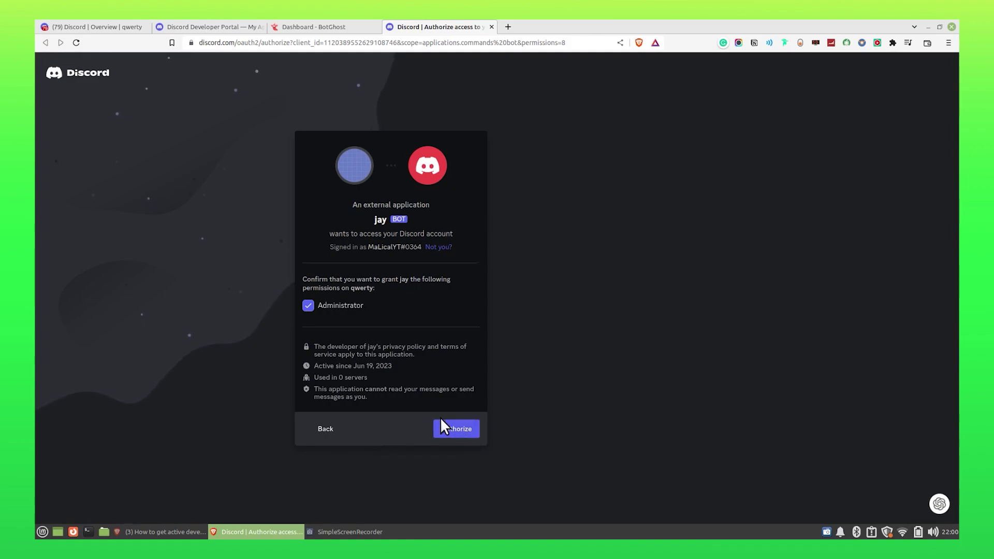
click(466, 428)
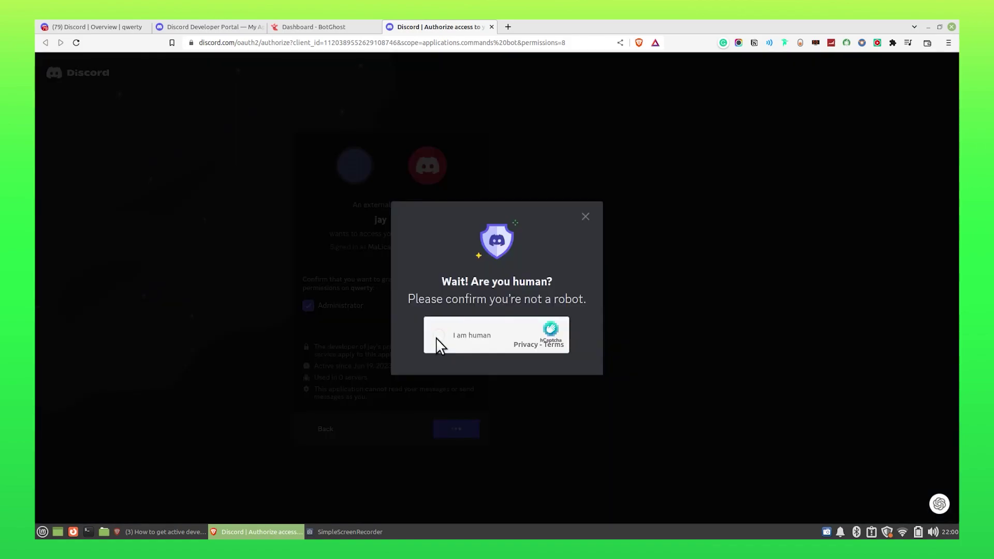
click(438, 337)
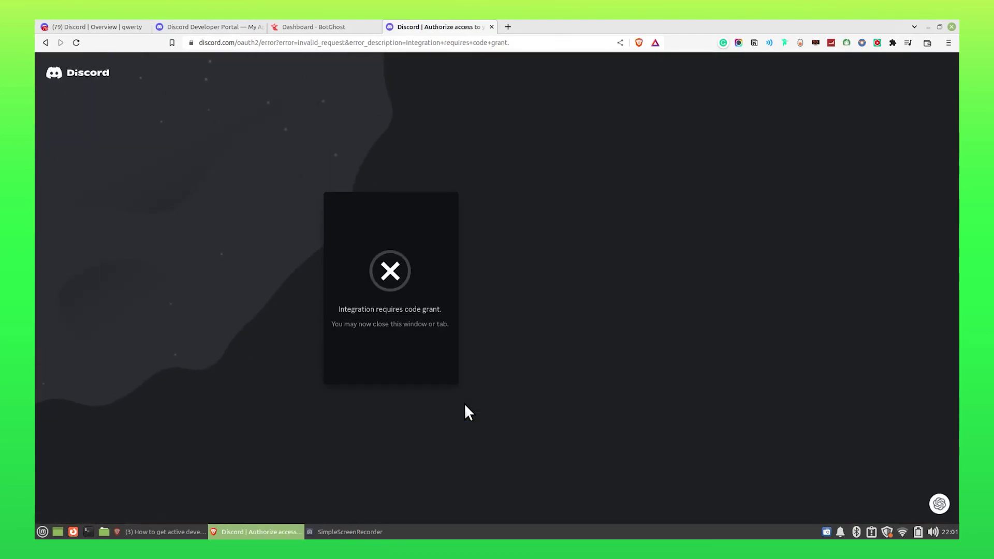
From the BotGhost tab, retry authorizing jay on qwerty with Administrator permission.
click(296, 24)
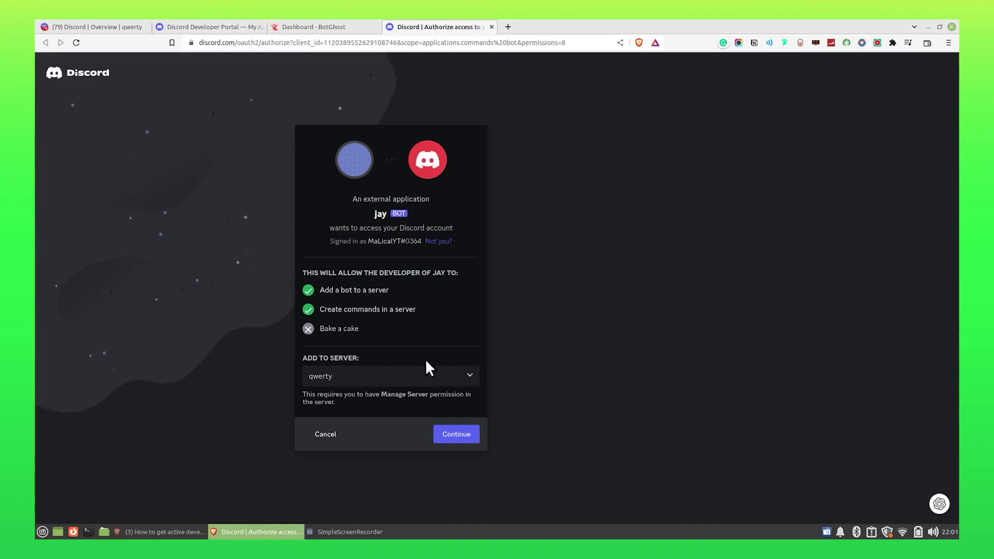
click(457, 439)
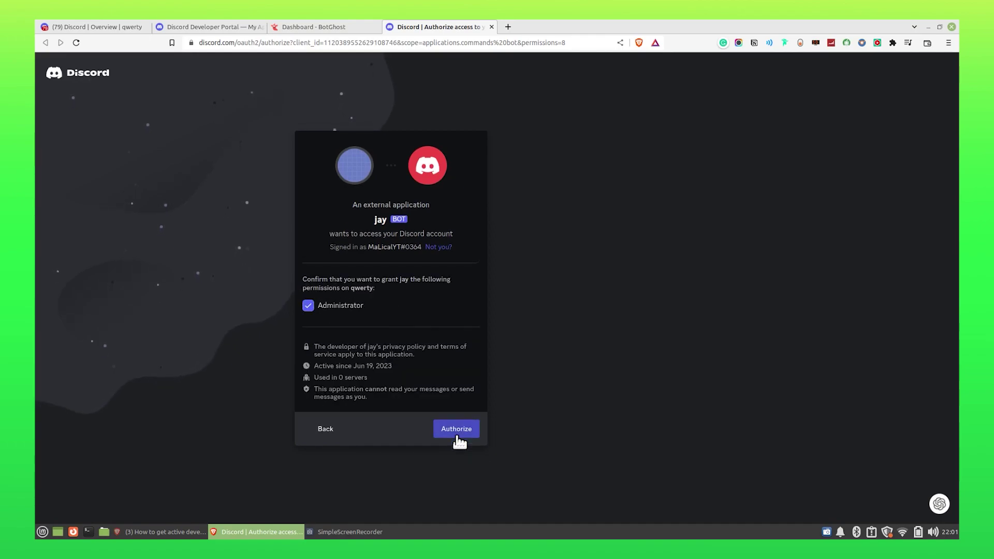
click(457, 437)
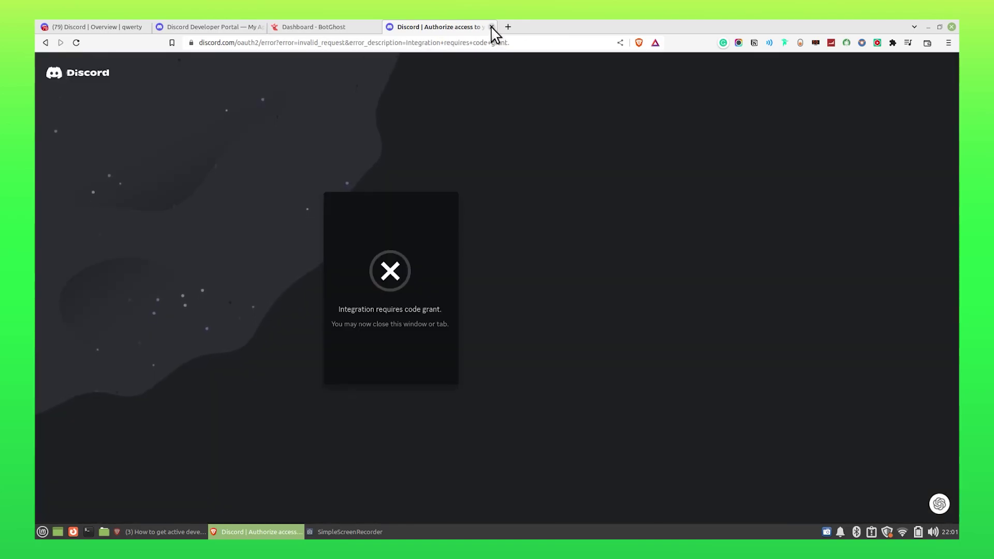
Close the failed Discord tab, disable the Active Developer Badge command, and save the change.
click(492, 27)
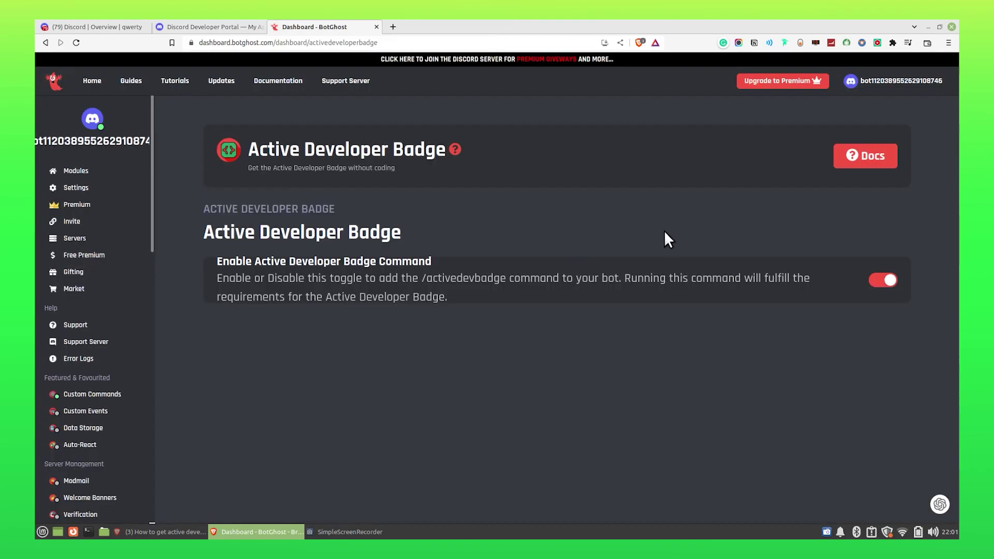
click(889, 283)
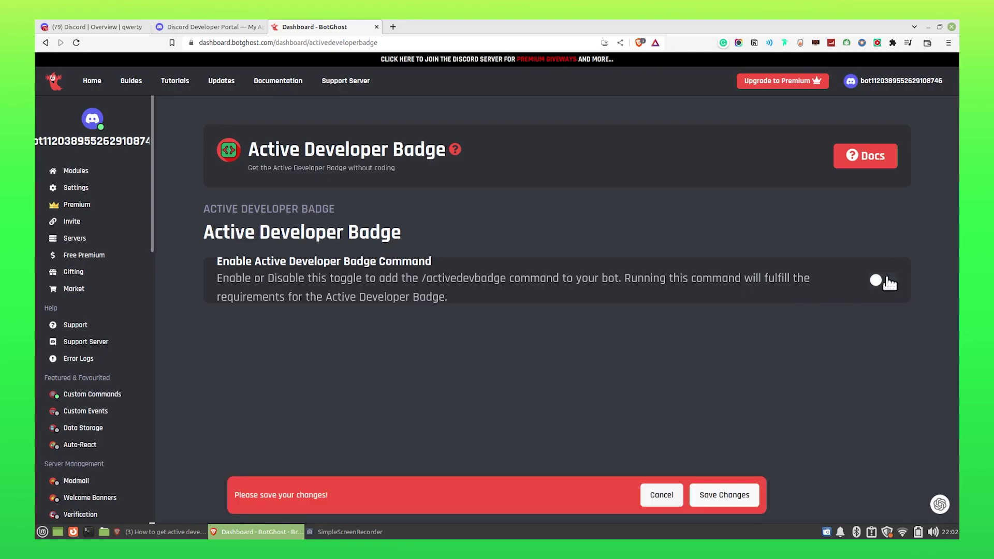
click(718, 497)
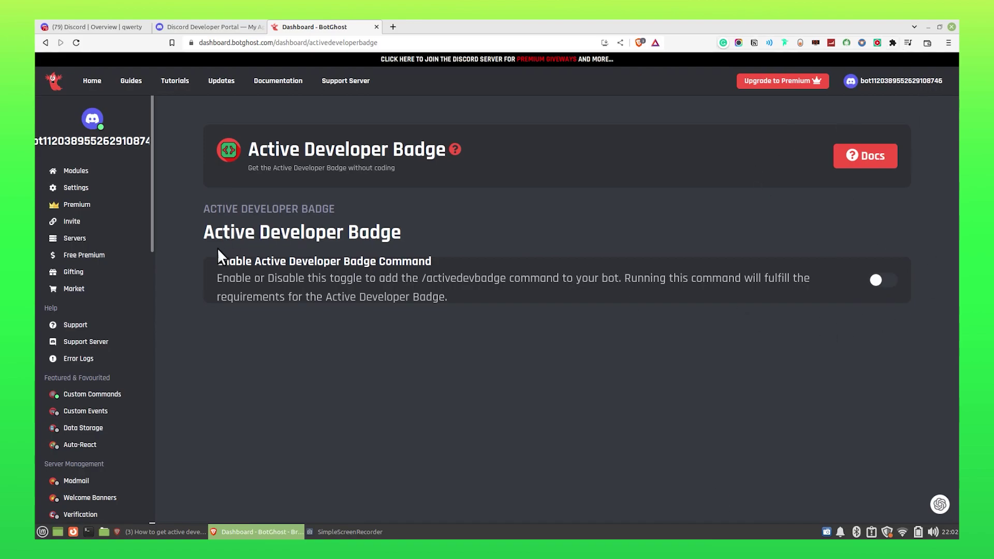
drag(214, 262, 418, 268)
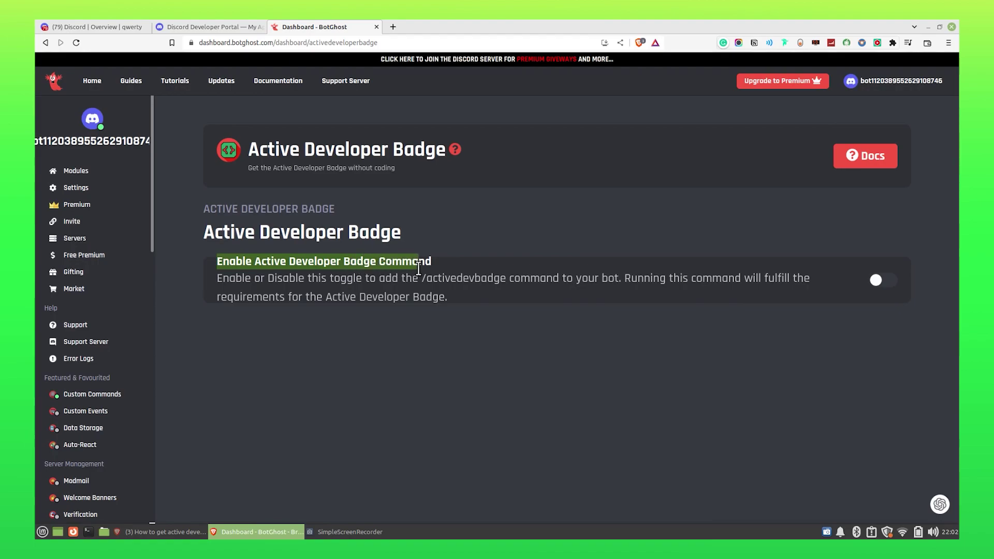